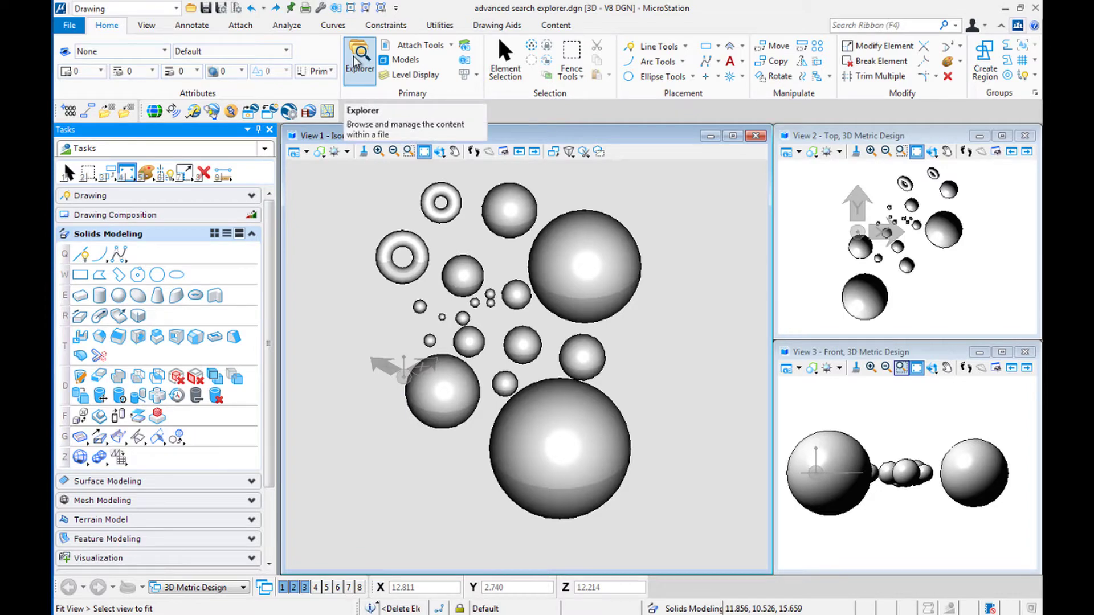
Step: Show the Explorer panel and bring up its Advanced Search dialog
{"action": "left_click", "coordinate": [357, 62]}
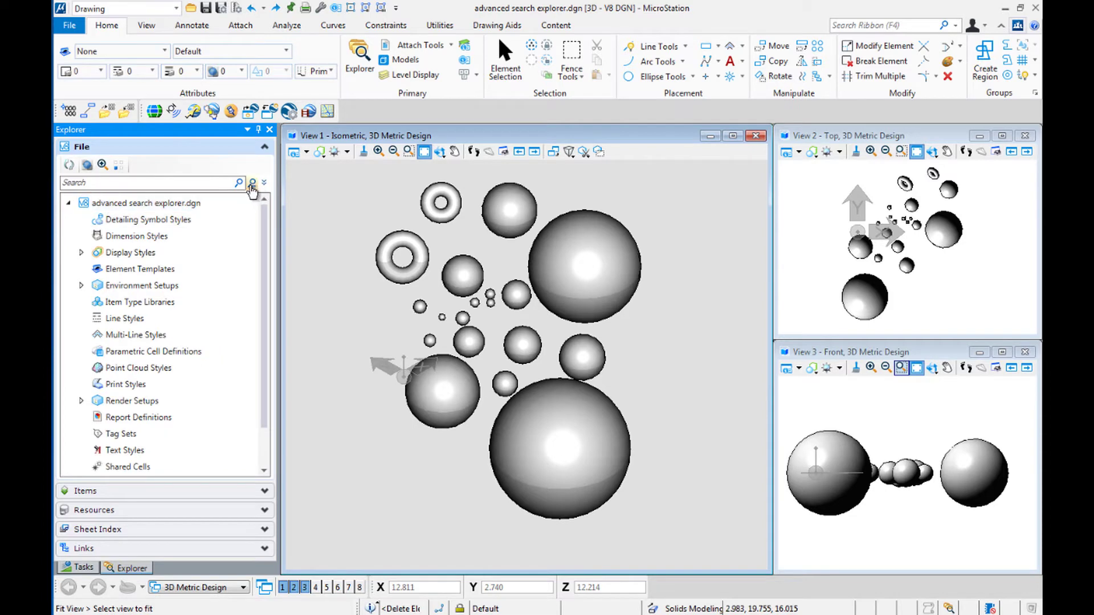
{"action": "left_click", "coordinate": [251, 185]}
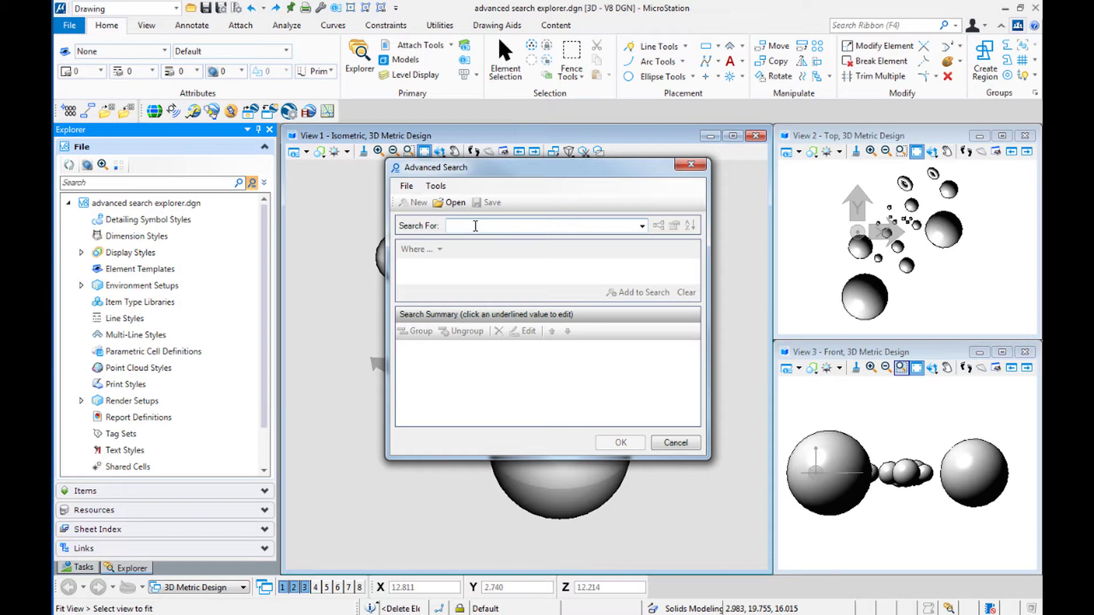
Step: Set Search For to Sphere and start a 'Property value is...' condition, listing sphere properties
{"action": "left_click", "coordinate": [641, 226]}
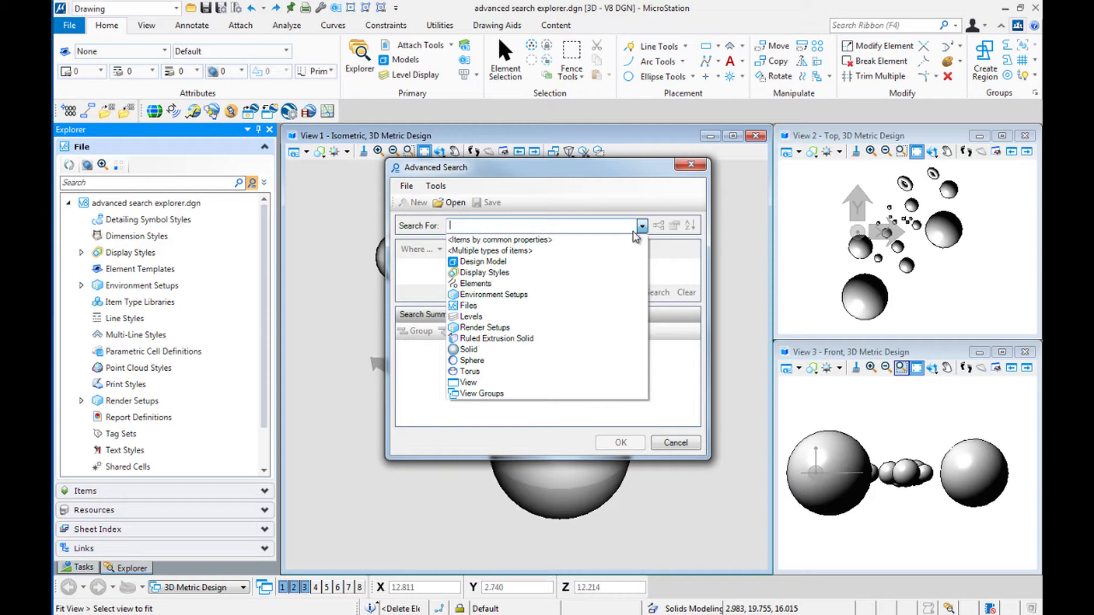
{"action": "left_click", "coordinate": [488, 362]}
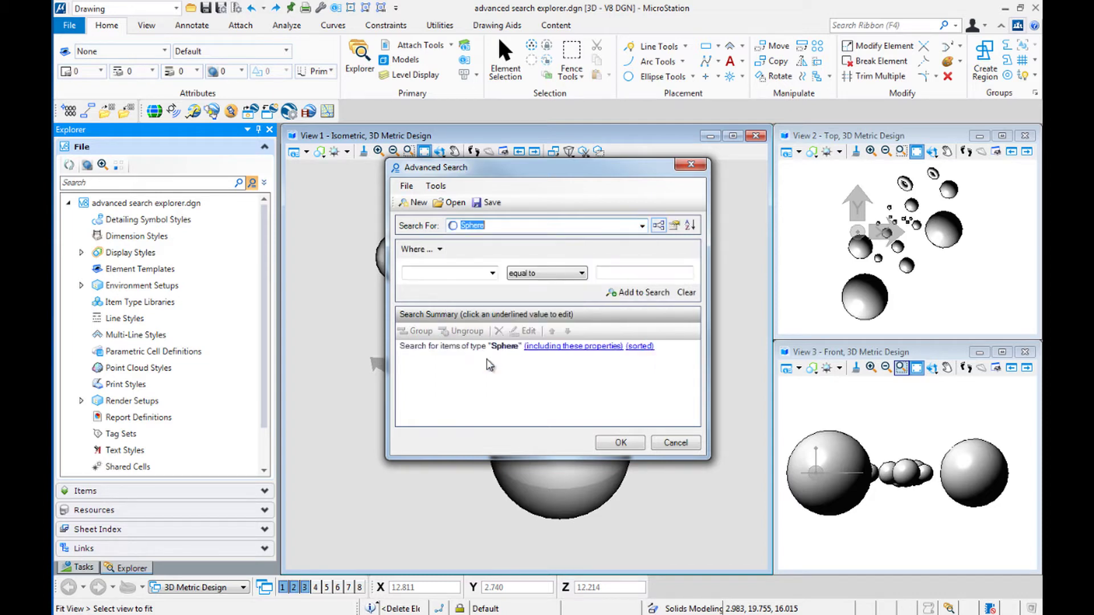
{"action": "left_click", "coordinate": [437, 250]}
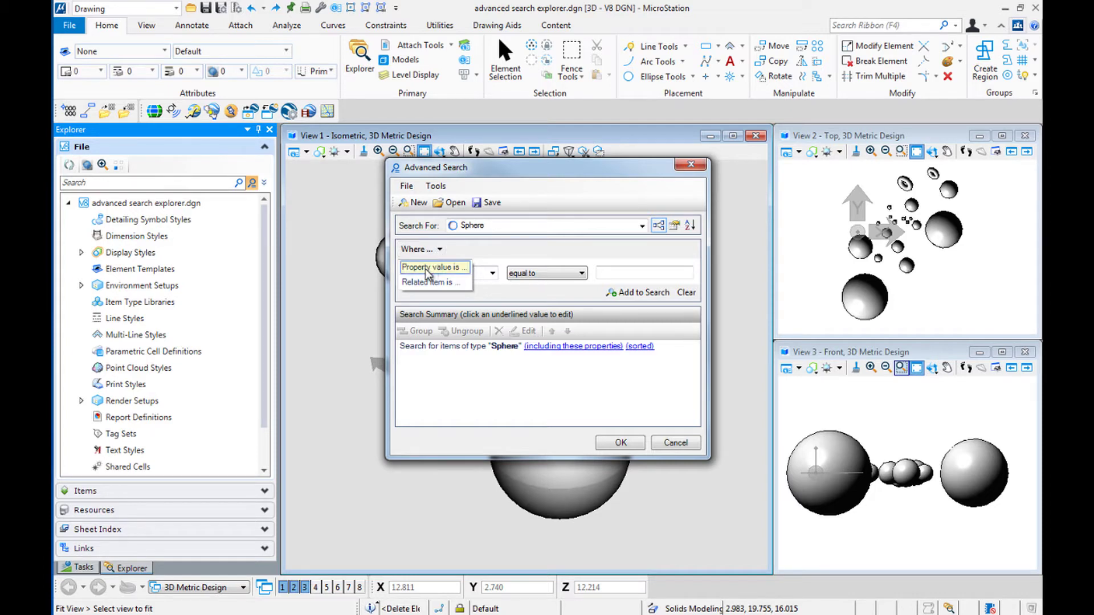
{"action": "left_click", "coordinate": [427, 270]}
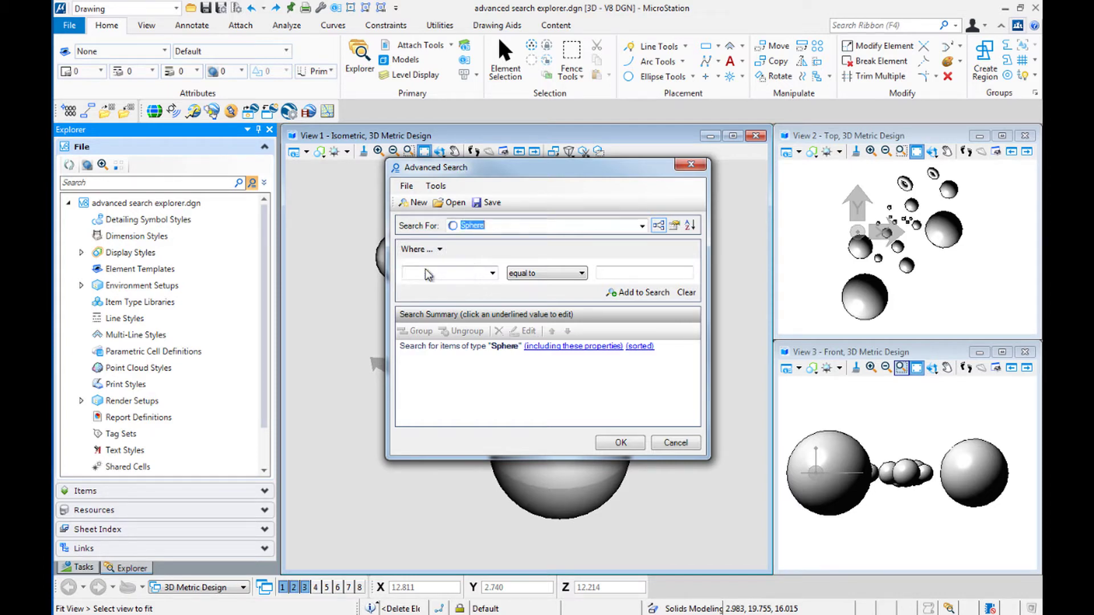
{"action": "left_click", "coordinate": [493, 274]}
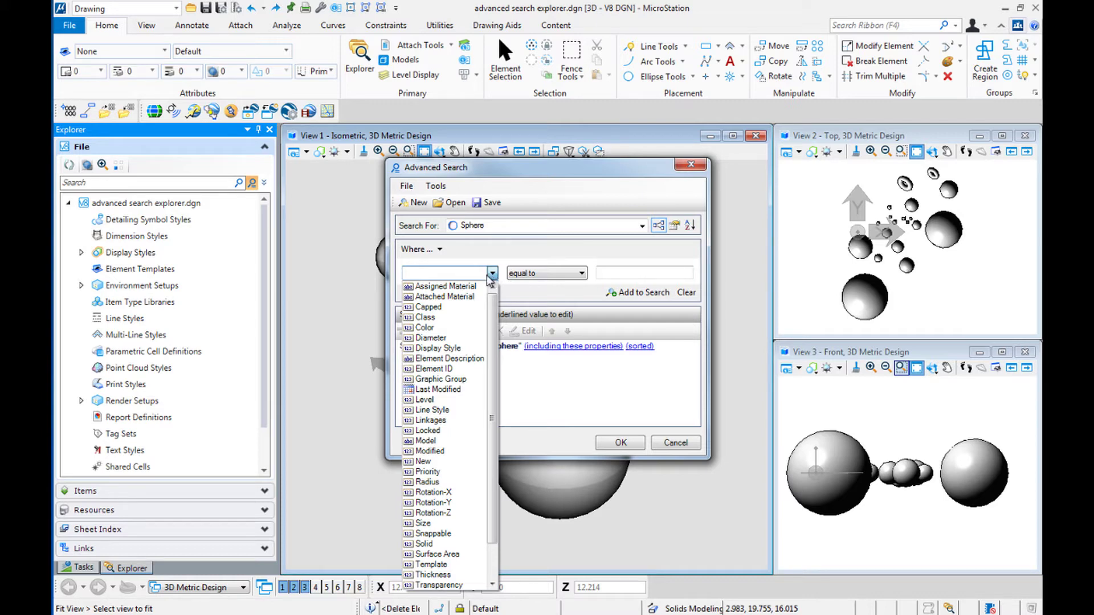
{"action": "scroll", "coordinate": [494, 325], "scroll_direction": "down", "scroll_amount": 2}
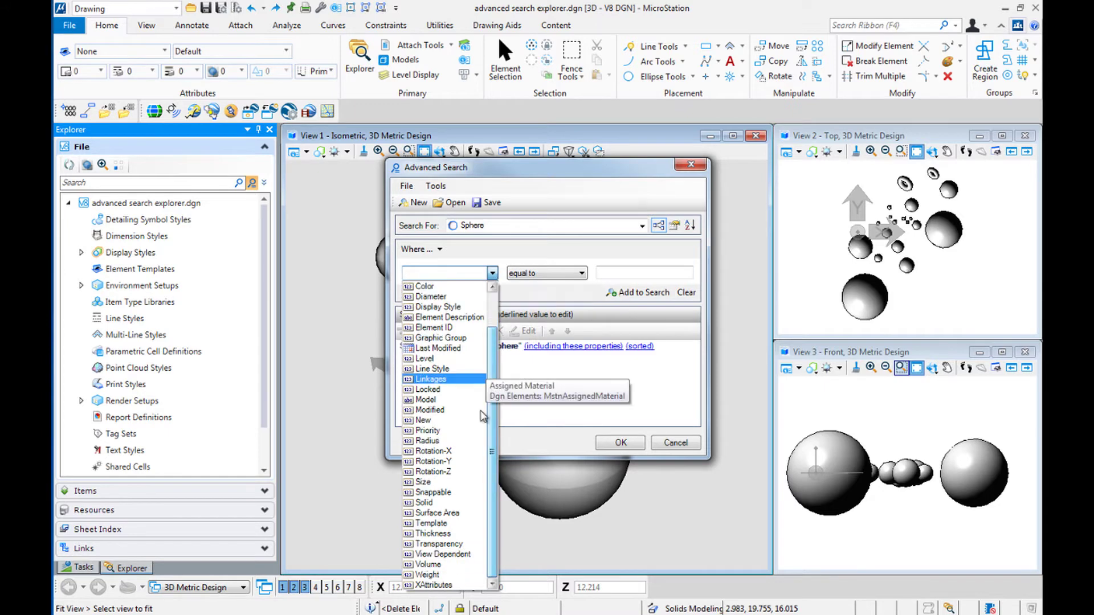
Step: Add the condition Volume greater than 2 cubic metres to the sphere search
{"action": "left_click", "coordinate": [426, 566]}
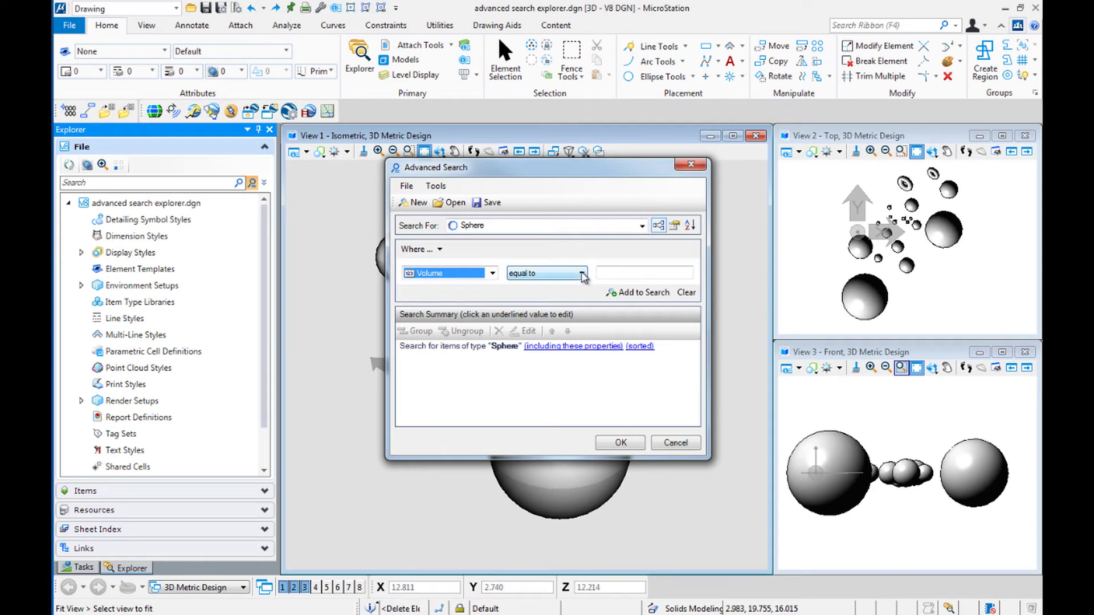
{"action": "left_click", "coordinate": [583, 276]}
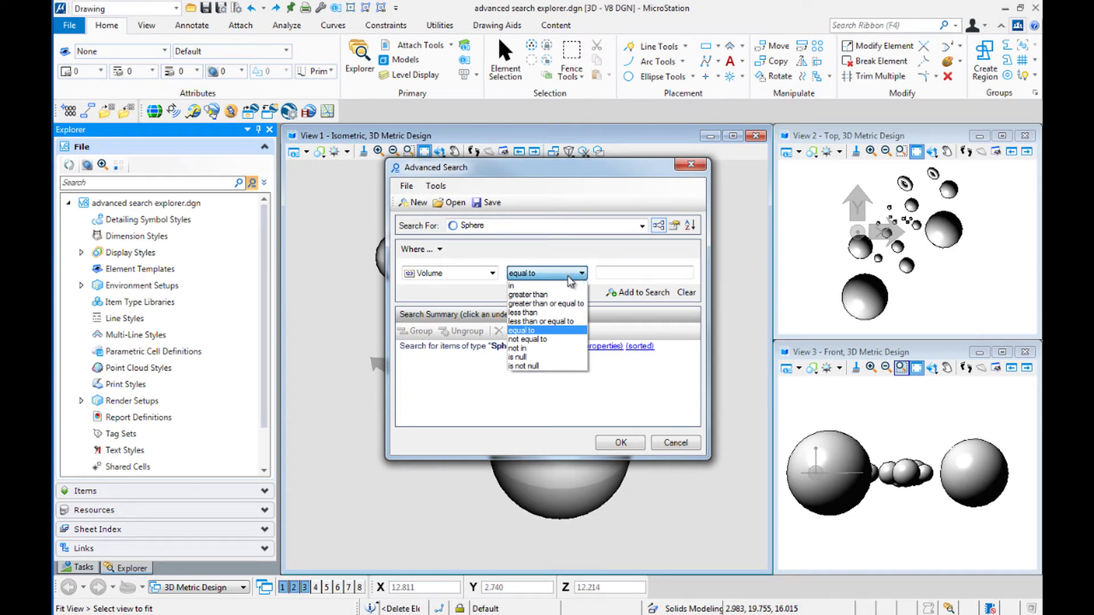
{"action": "left_click", "coordinate": [557, 295]}
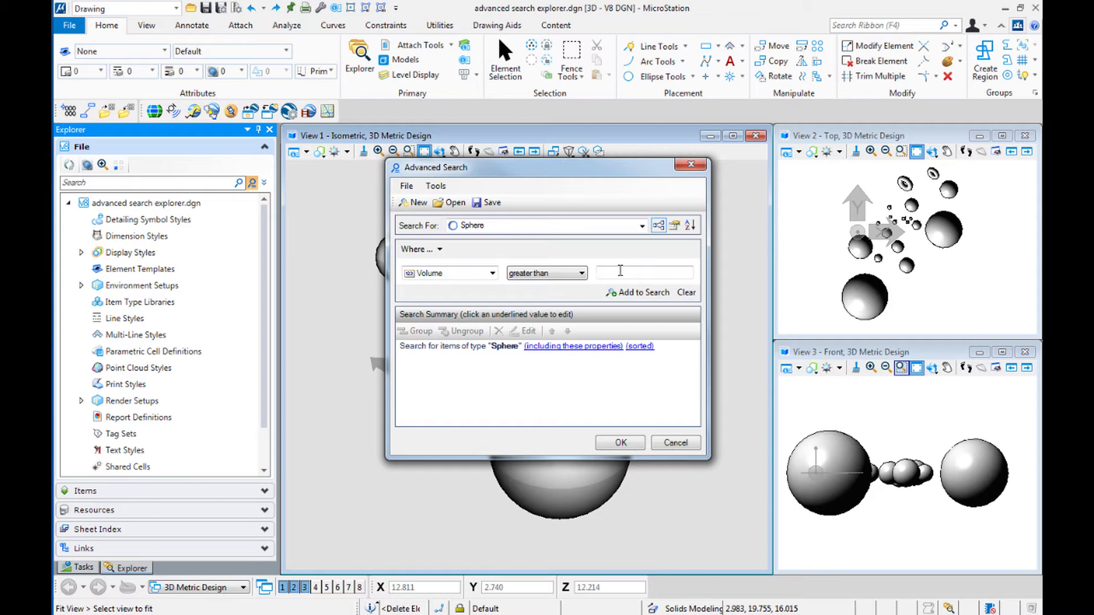
{"action": "type", "text": "2"}
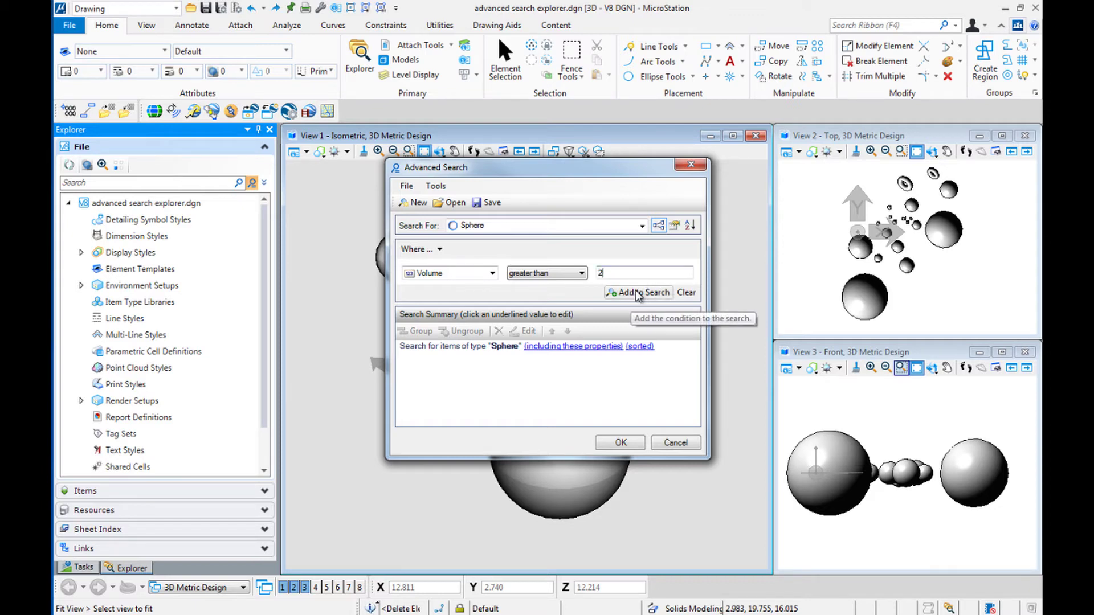
{"action": "left_click", "coordinate": [637, 292]}
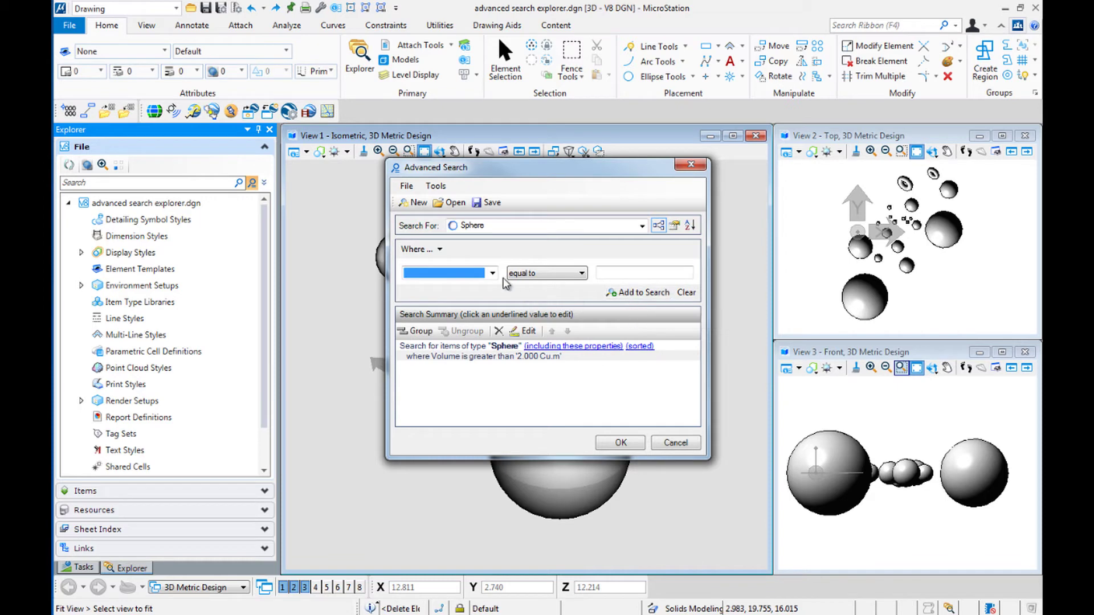
Step: Add a second condition, Volume less than 40 cubic metres
{"action": "left_click", "coordinate": [492, 273]}
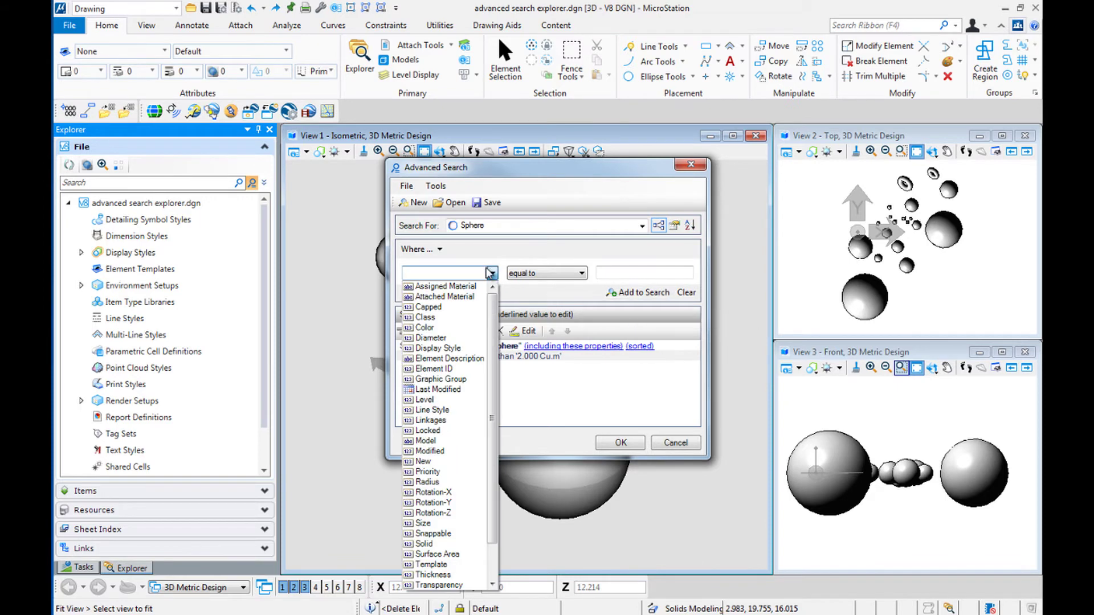
{"action": "scroll", "coordinate": [472, 514], "scroll_direction": "down", "scroll_amount": 2}
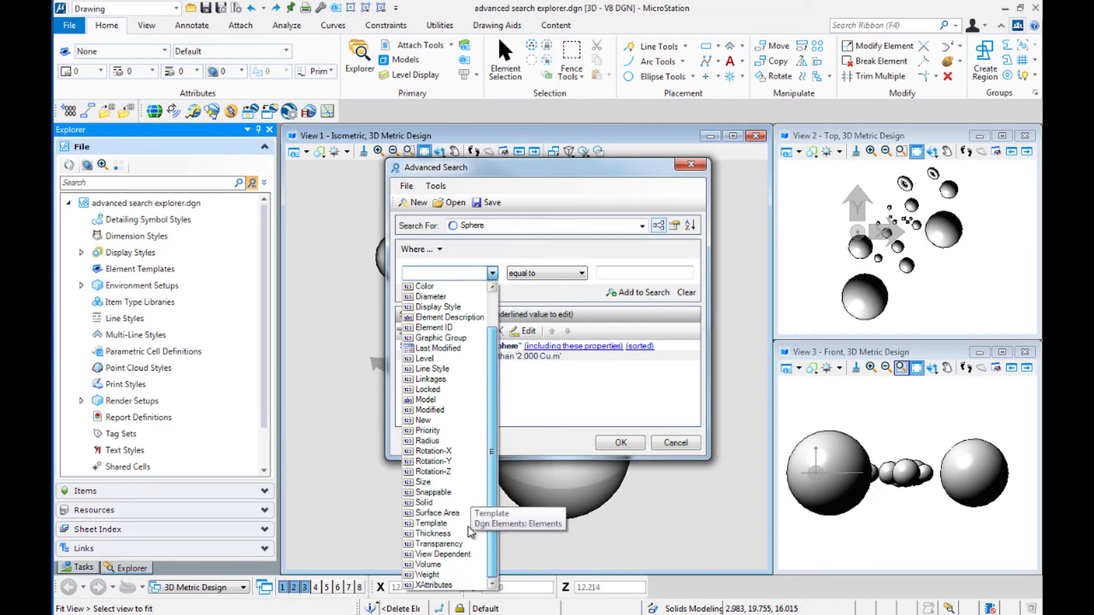
{"action": "left_click", "coordinate": [428, 564]}
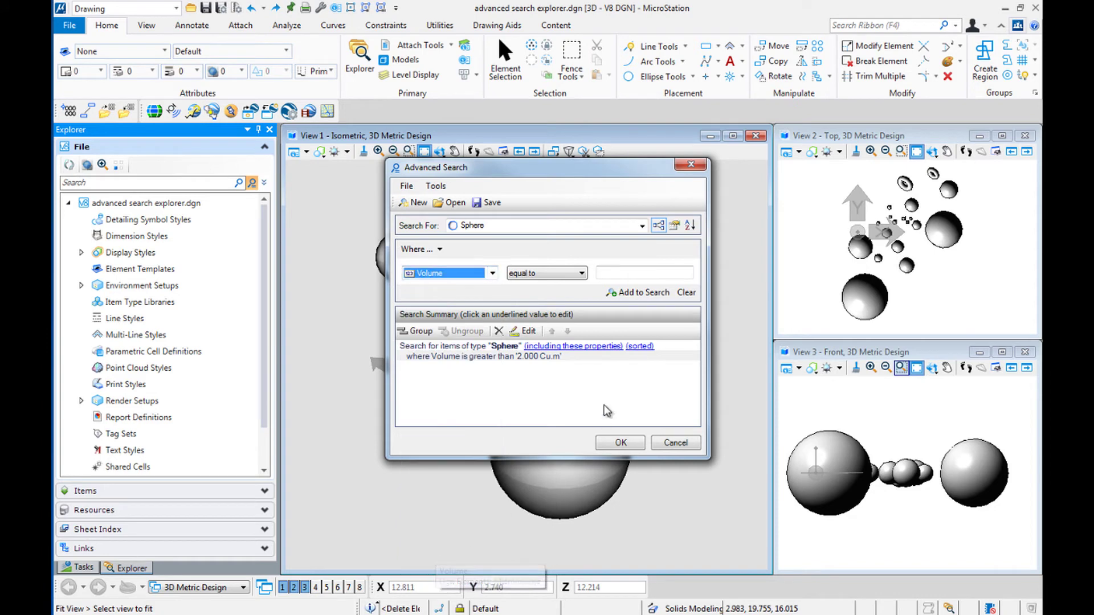
{"action": "left_click", "coordinate": [582, 273]}
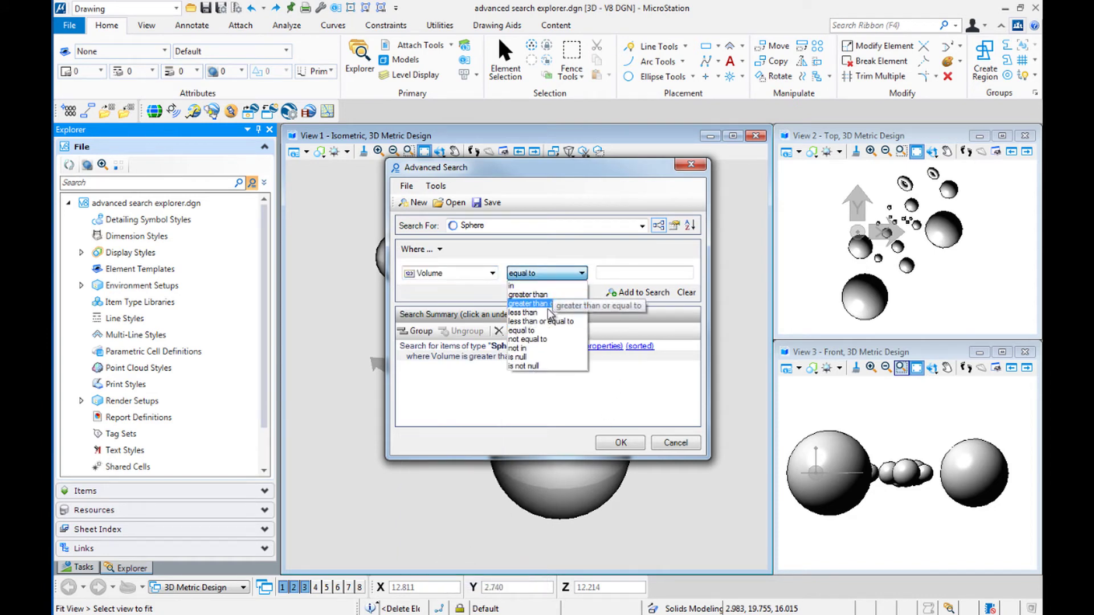
{"action": "left_click", "coordinate": [551, 314]}
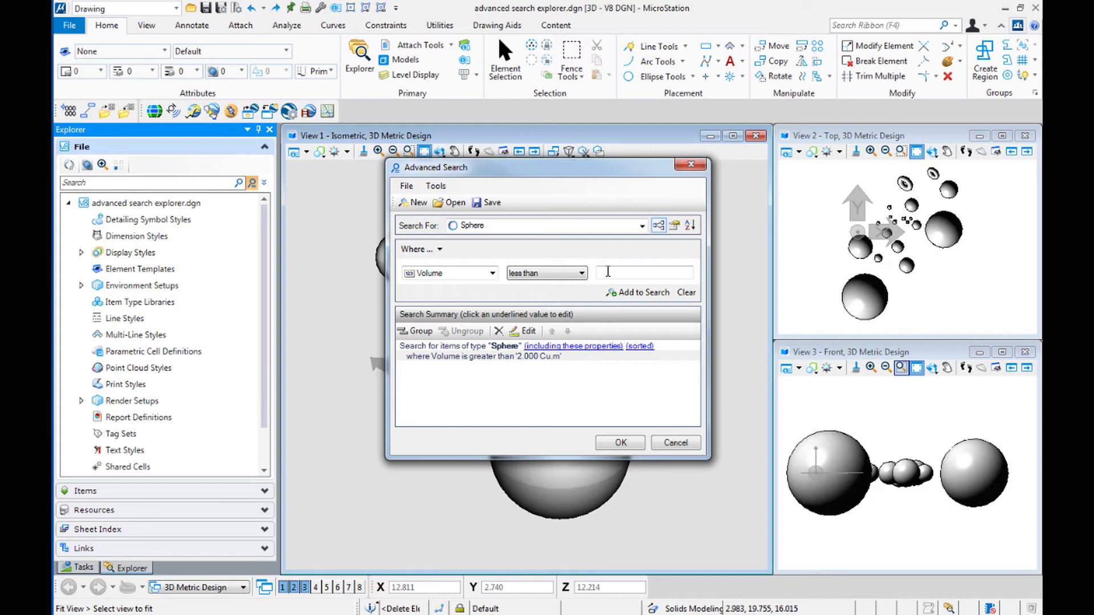
{"action": "type", "text": "40"}
{"action": "left_click", "coordinate": [625, 296]}
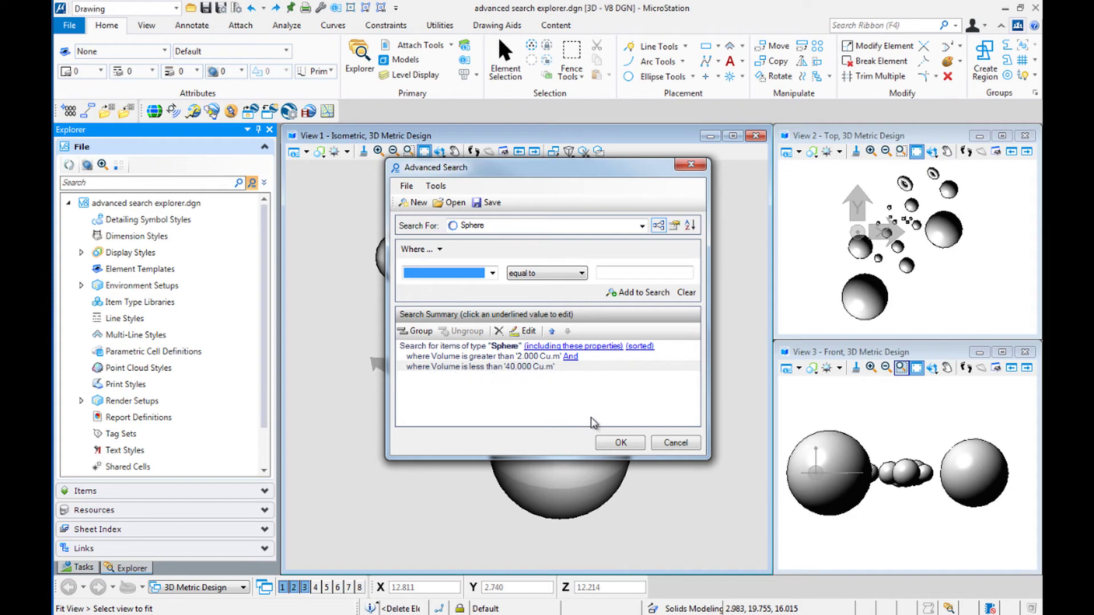
Step: Run the 2–40 m³ sphere search and select all four Sphere results under Elements
{"action": "left_click", "coordinate": [612, 445]}
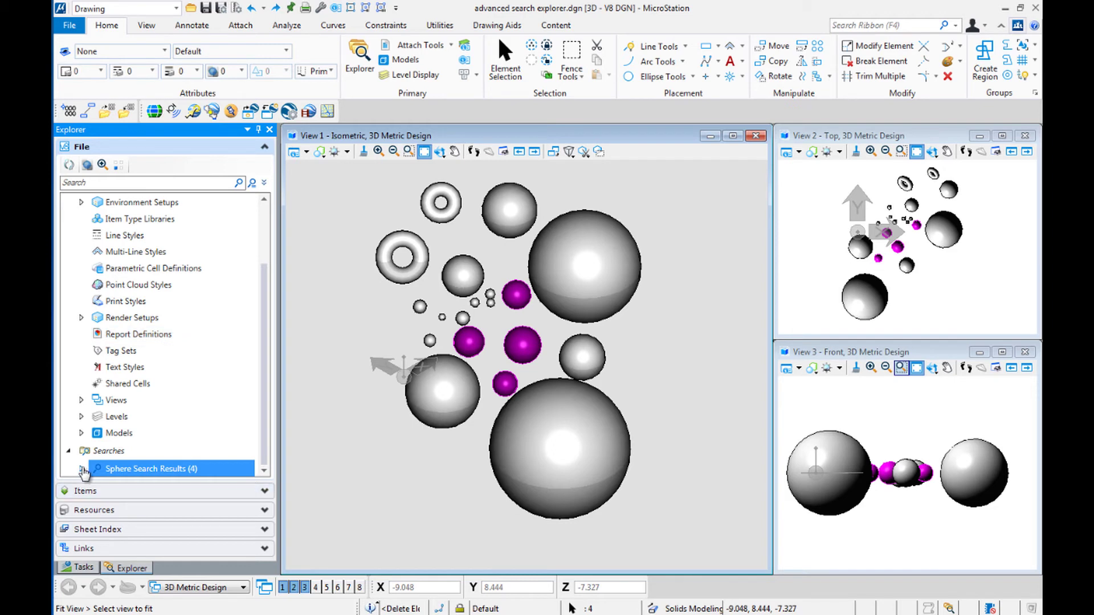
{"action": "left_click", "coordinate": [263, 475]}
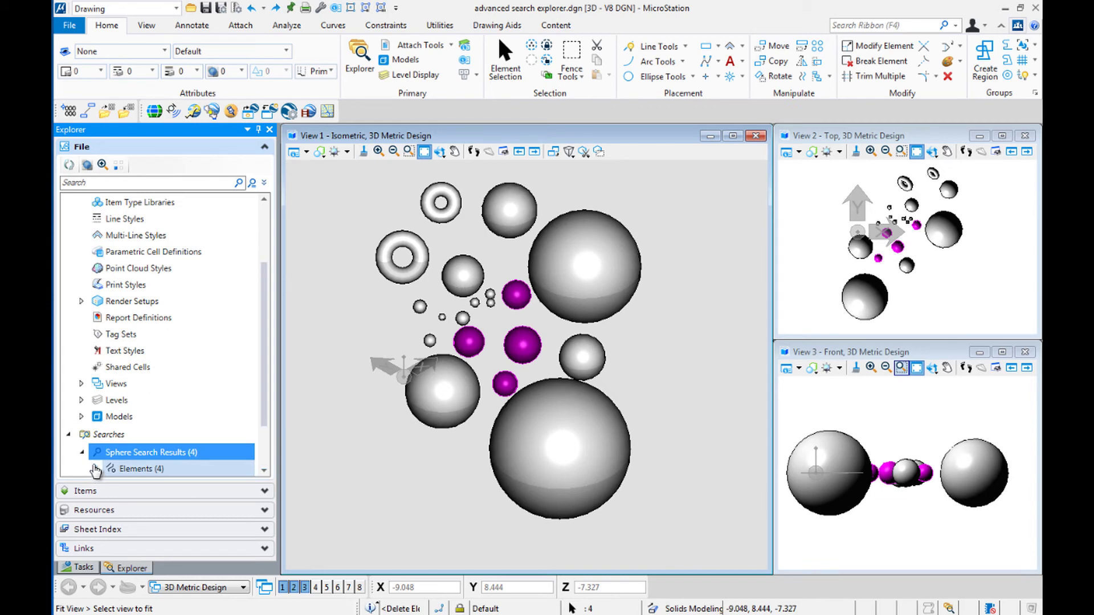
{"action": "left_click", "coordinate": [96, 468]}
{"action": "scroll", "coordinate": [266, 470], "scroll_direction": "down", "scroll_amount": 2}
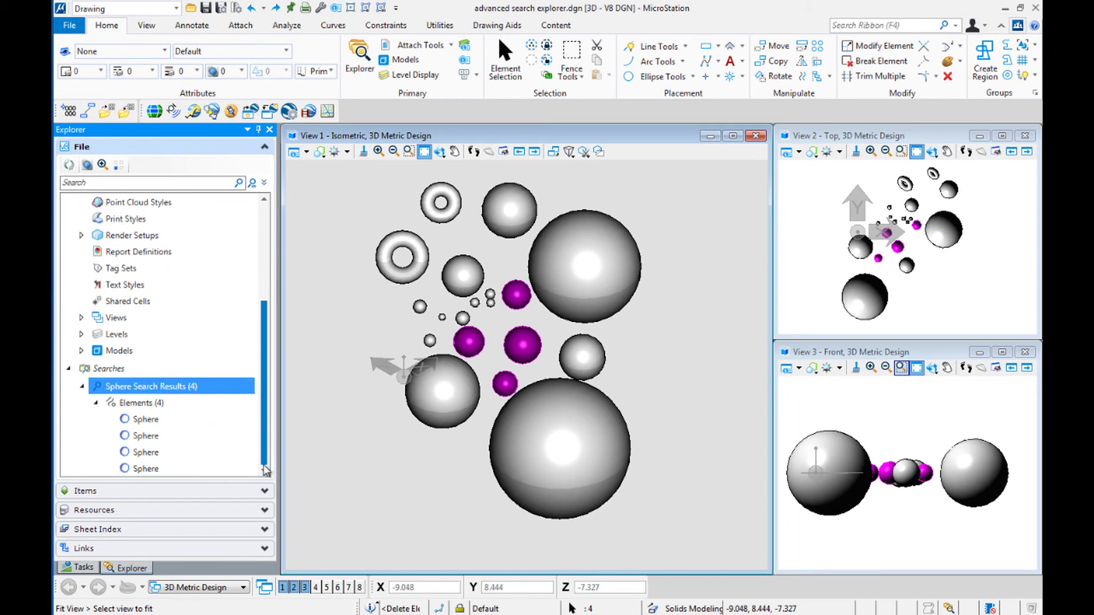
{"action": "left_click", "coordinate": [144, 421]}
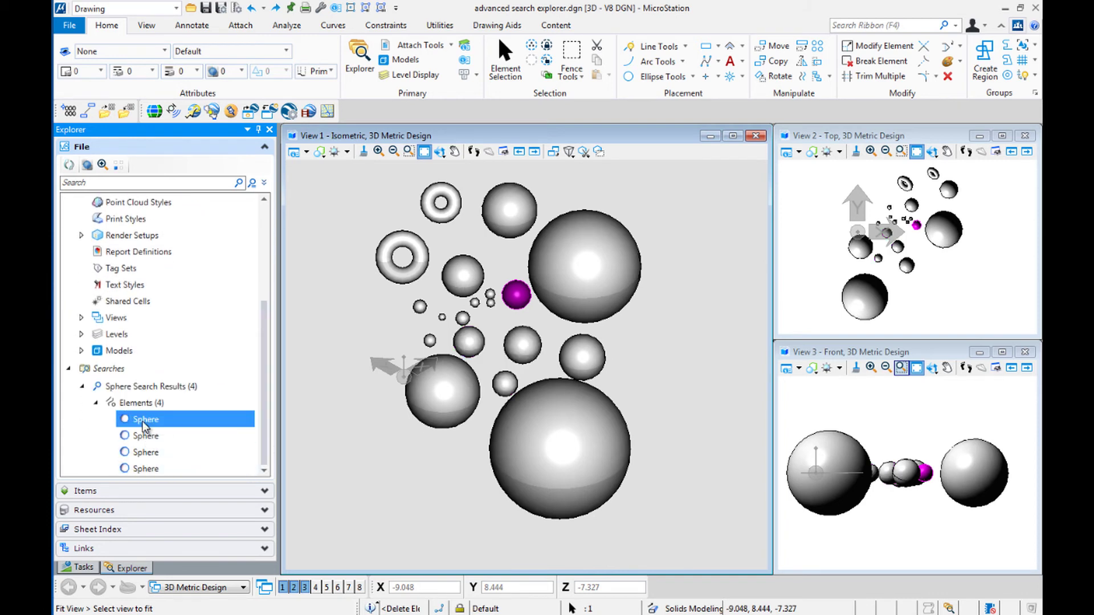
{"action": "left_click", "coordinate": [148, 469], "text": "shift"}
Step: Remove the four selected spheres from the drawing with Delete Element
{"action": "right_click", "coordinate": [151, 475]}
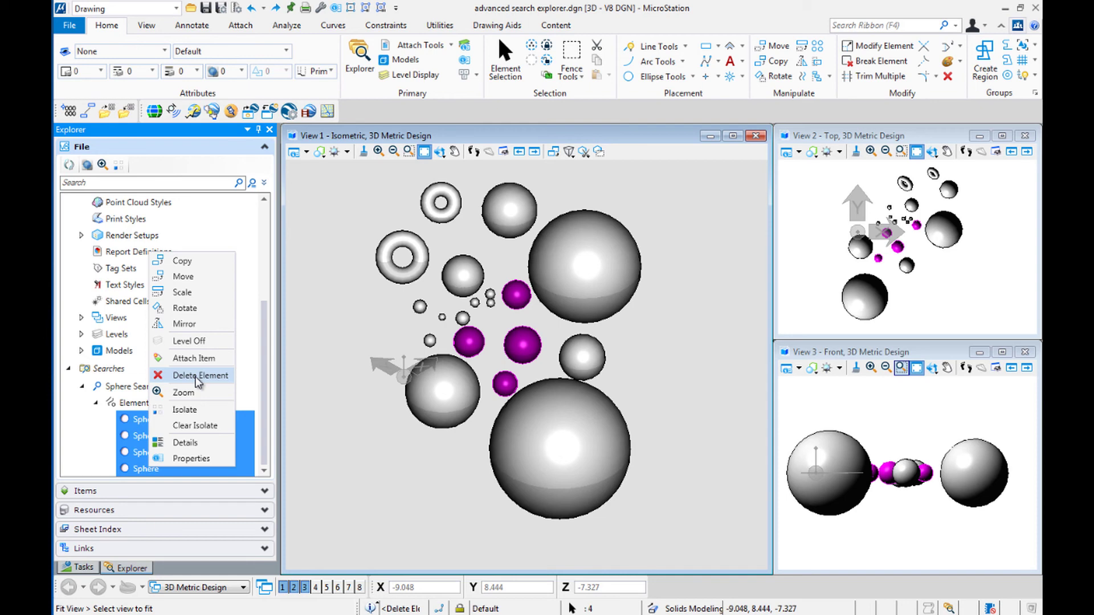
{"action": "left_click", "coordinate": [196, 377]}
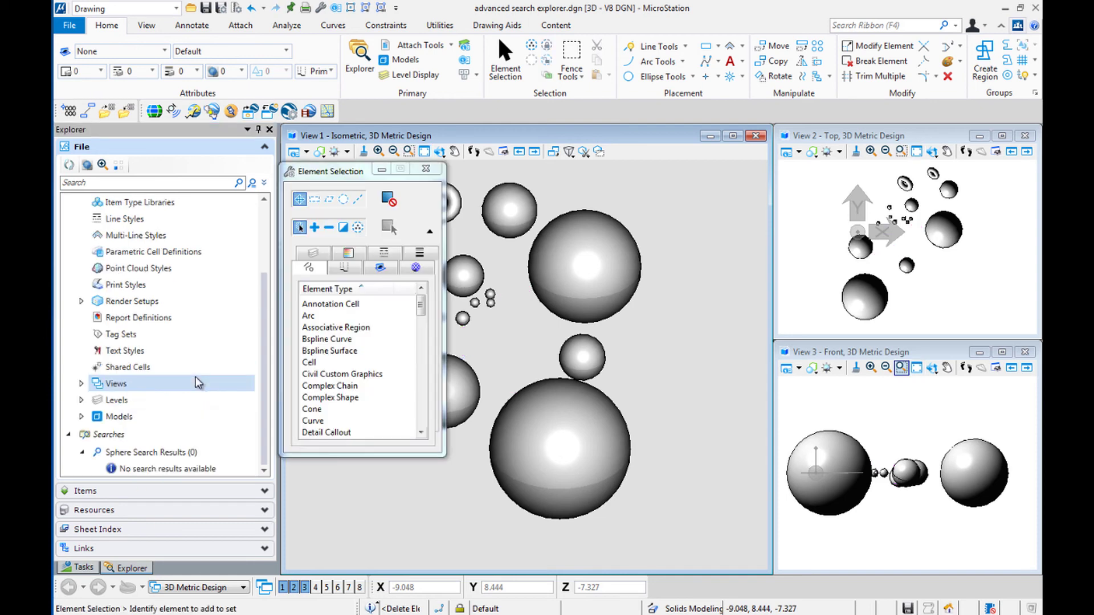